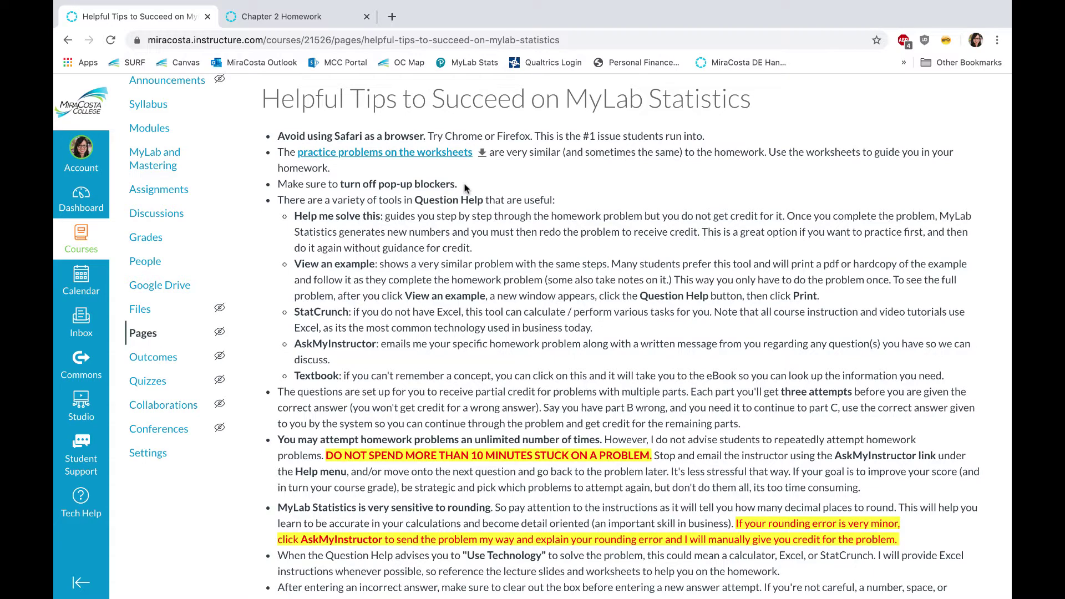
- Load the Chapter 2 Homework assignment in a new window, open Question 1 and advance to question 2
key(ctrl+Tab)
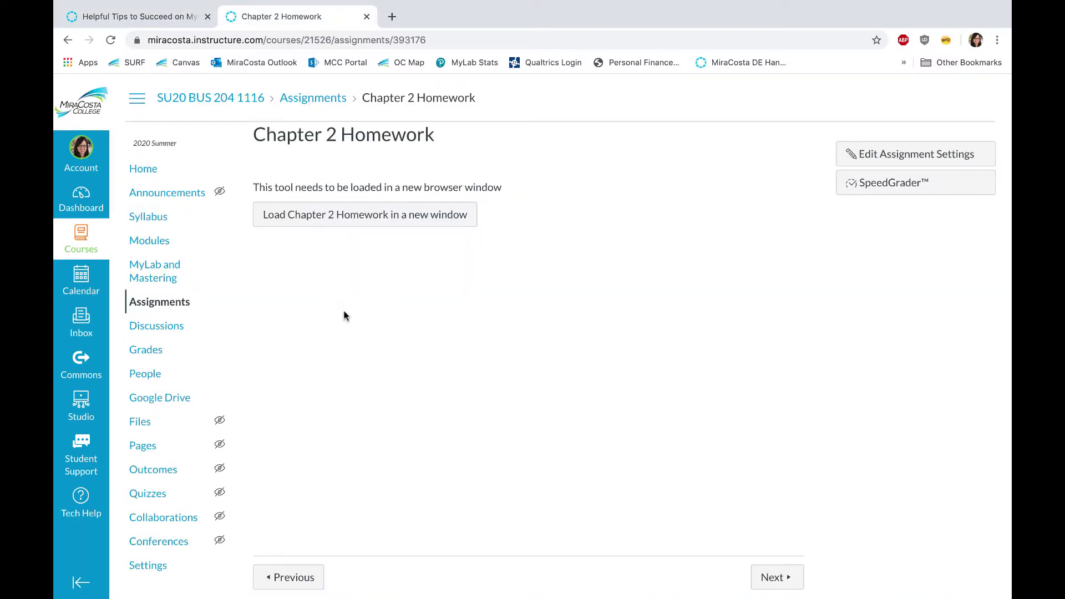
click(354, 215)
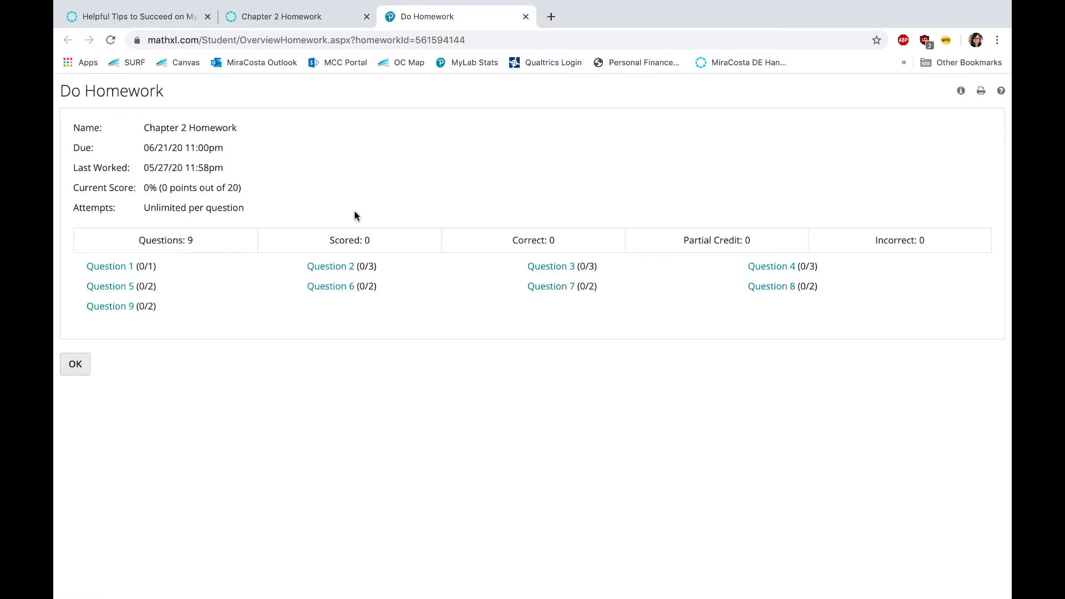
click(110, 268)
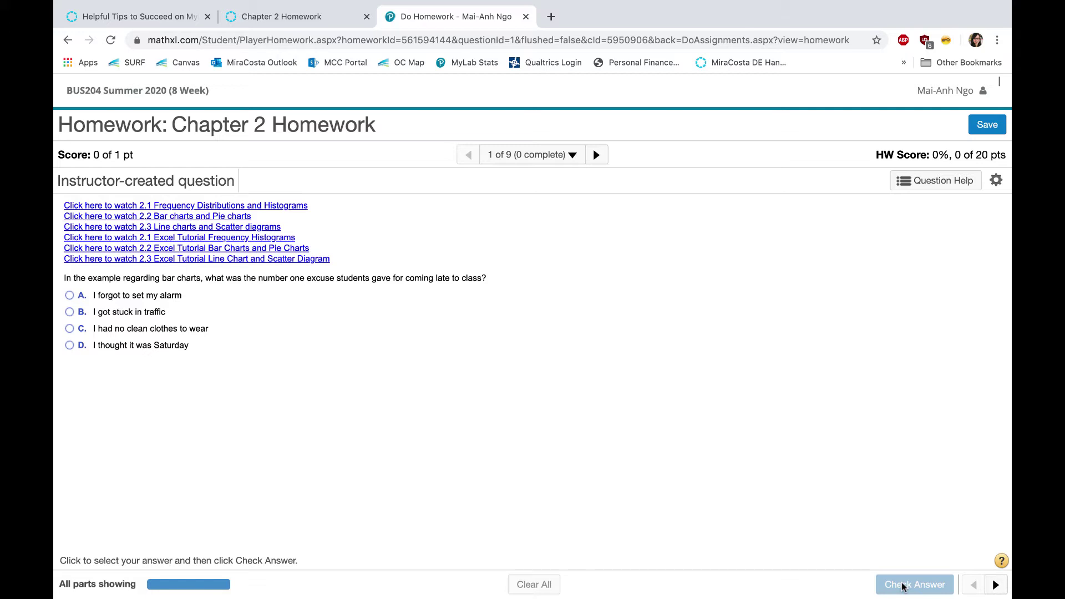
click(596, 155)
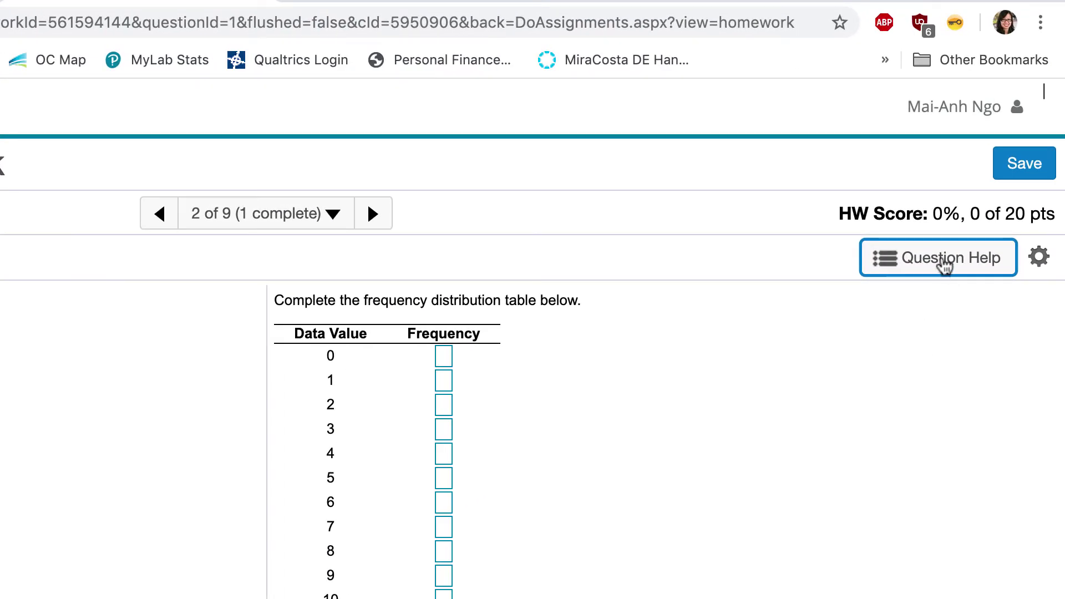
- View the Help Me Solve This guide and the worked example for question 2, including the example's print option
click(945, 266)
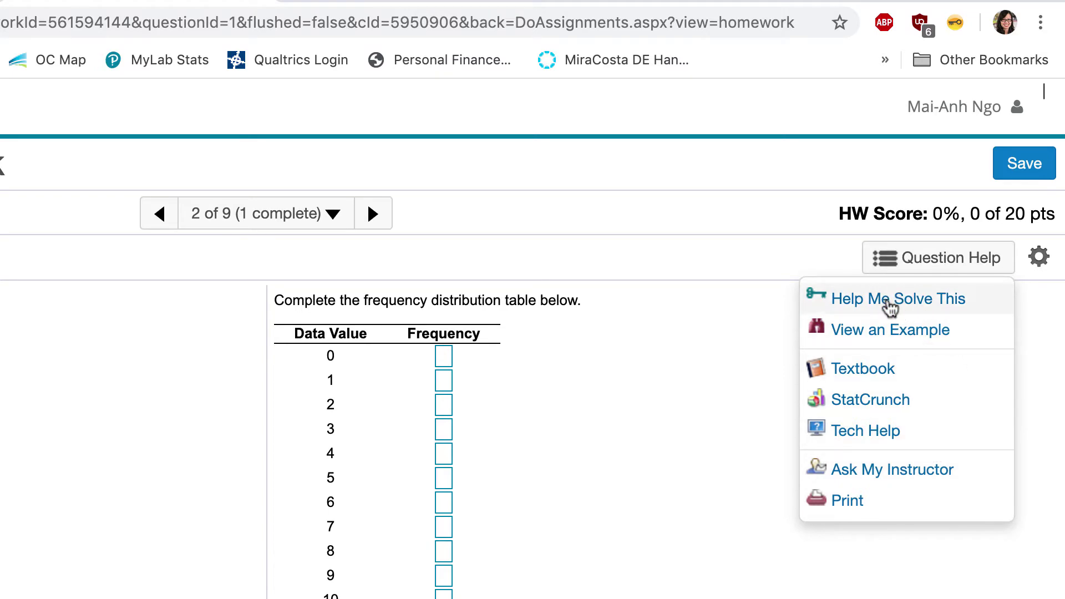
click(890, 305)
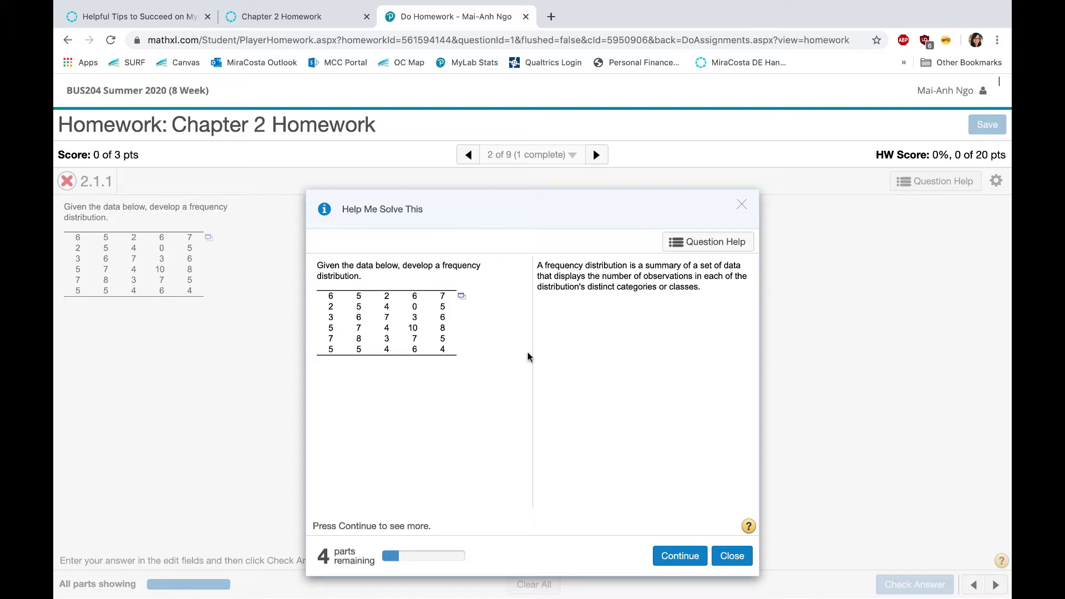
click(941, 184)
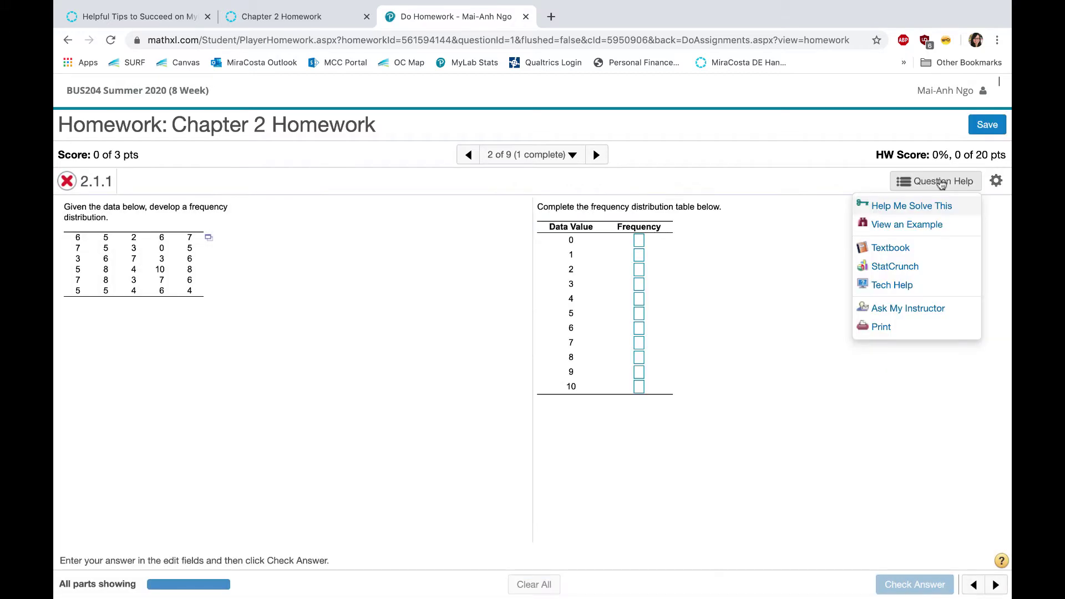
click(913, 225)
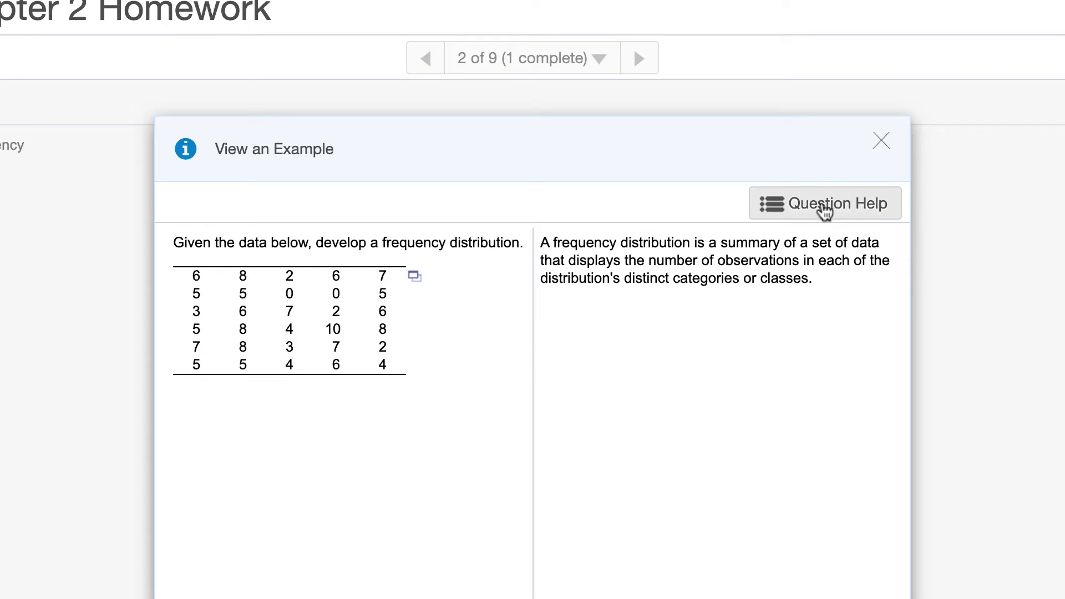
click(824, 210)
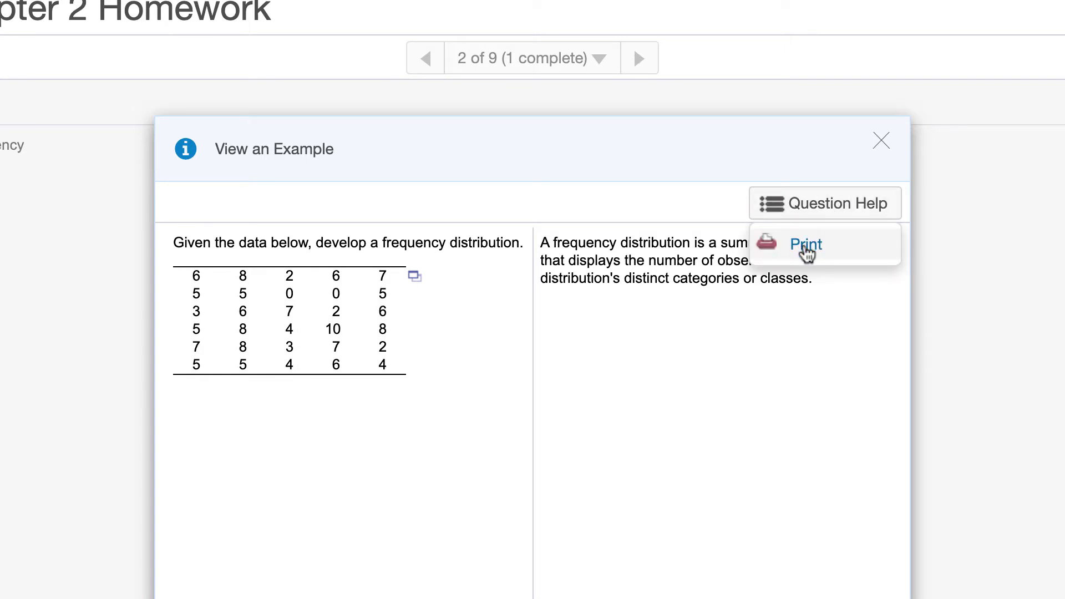
click(674, 477)
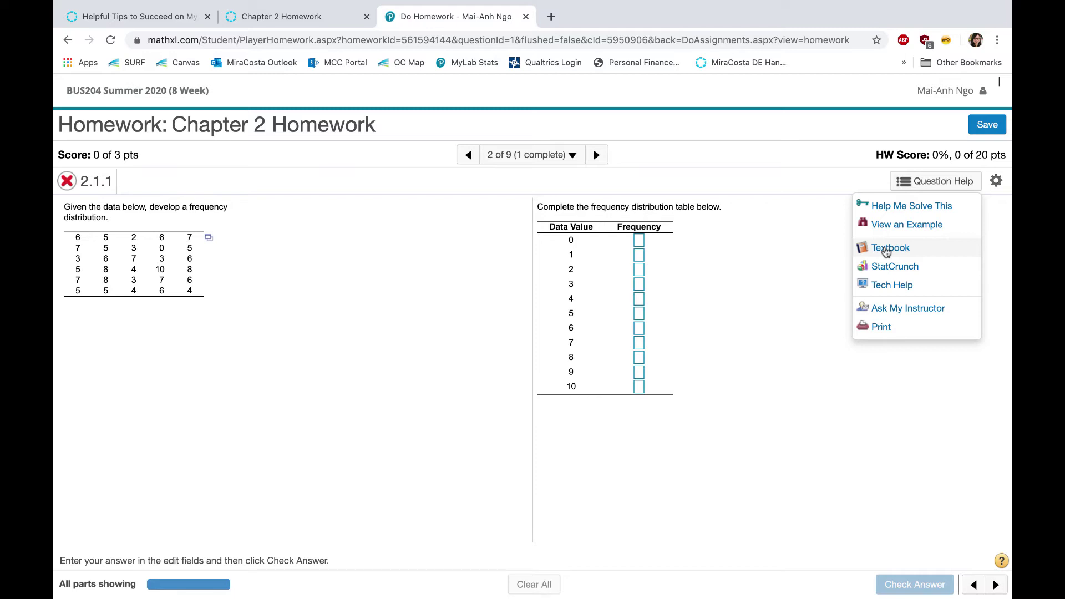
- Open the Ask My Instructor form for question 2.1.1, look over its message box and dismiss the form
click(888, 312)
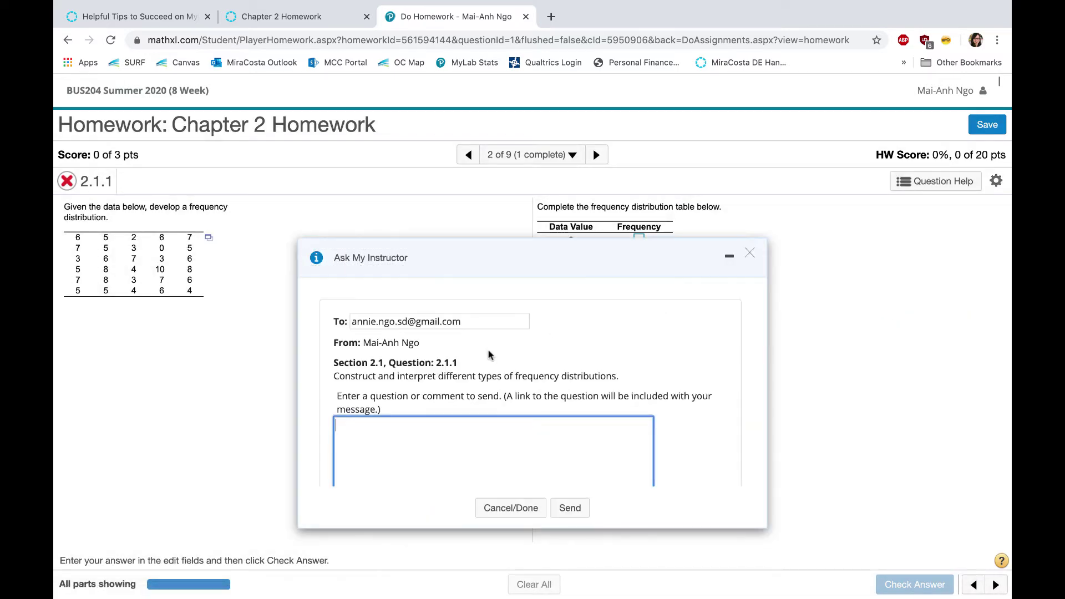
scroll(538, 353, down, 3)
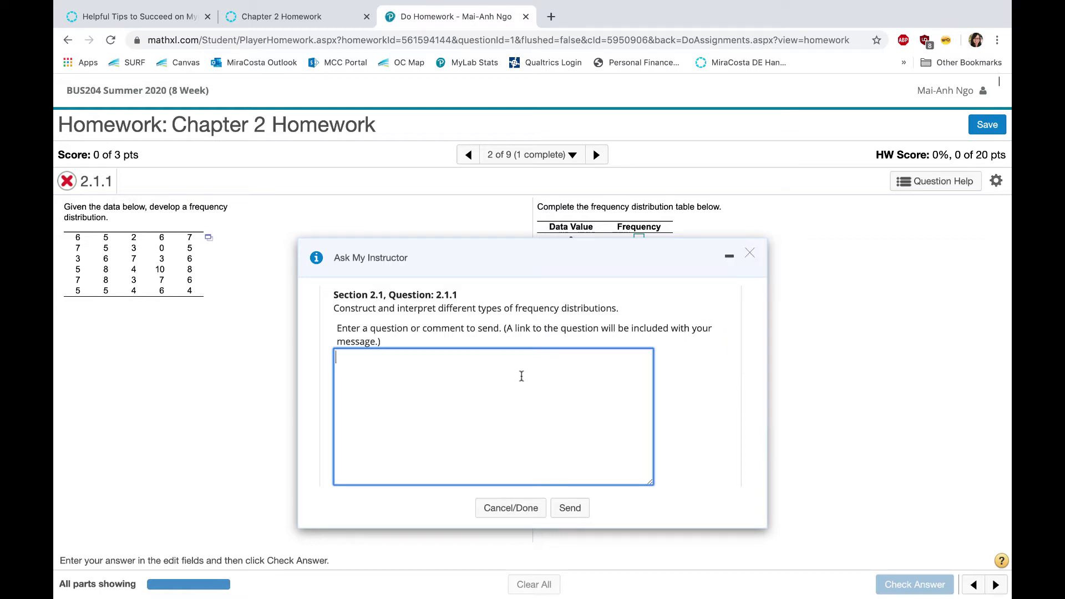
click(575, 515)
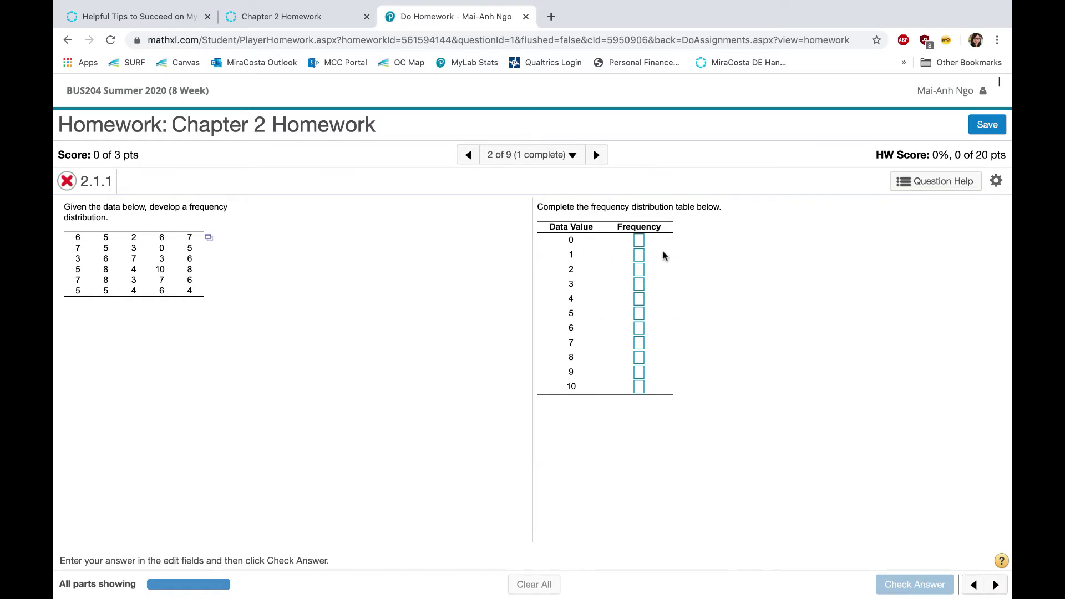
- Enter 1 as the frequency for data value 0 and set the On-Screen Keyboard option to On
click(639, 241)
text(1)
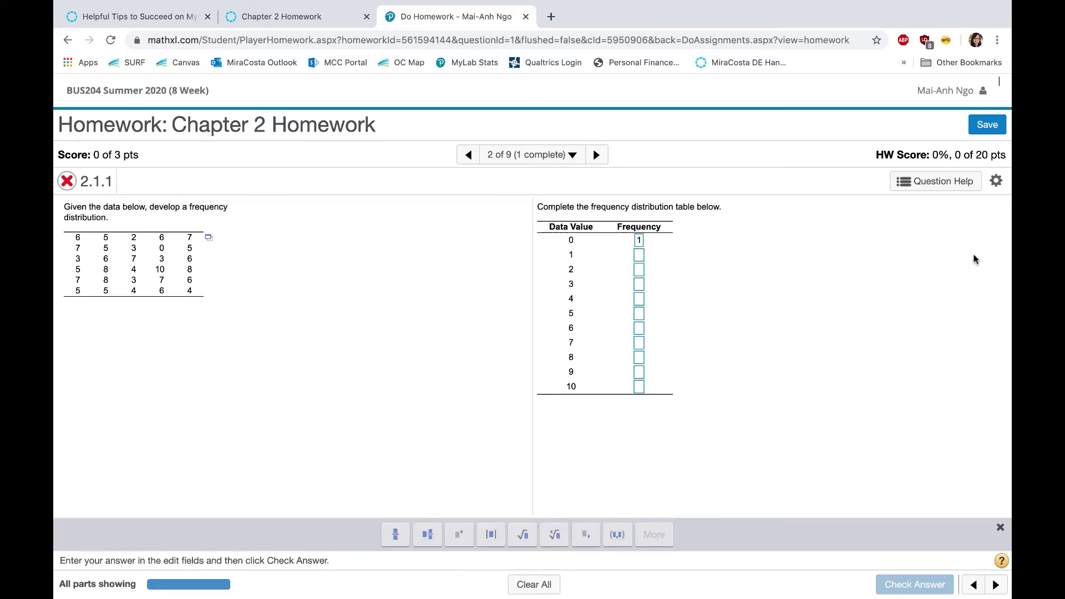
click(996, 182)
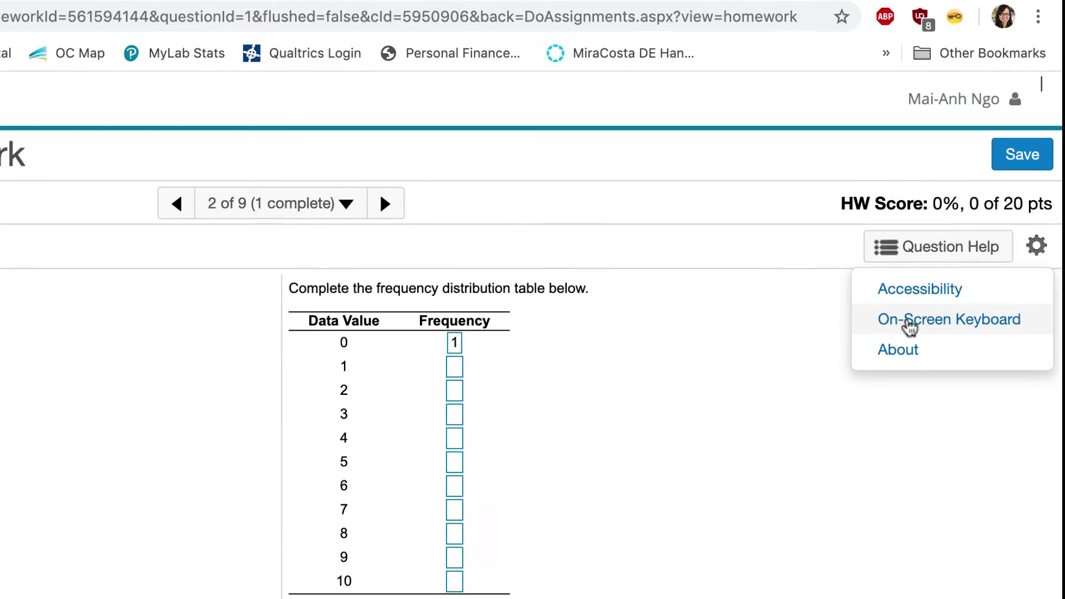
click(908, 333)
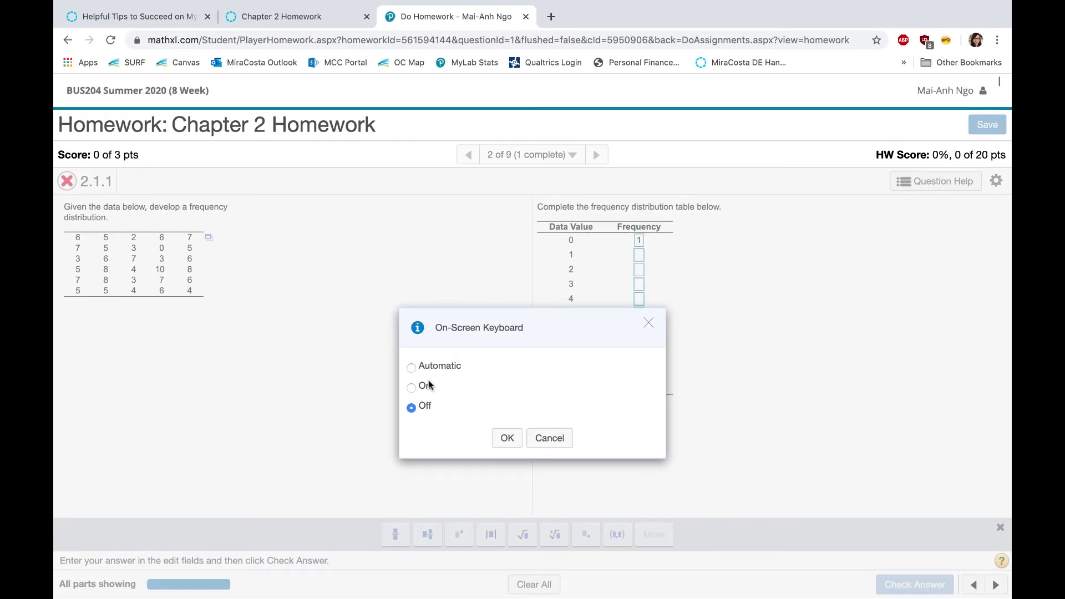
click(411, 388)
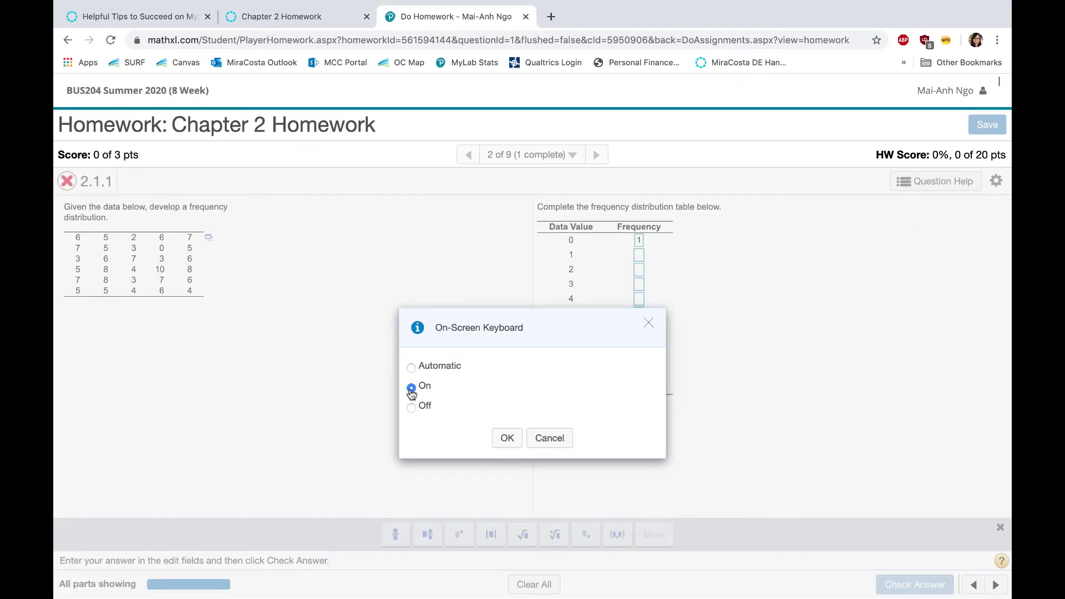
click(506, 439)
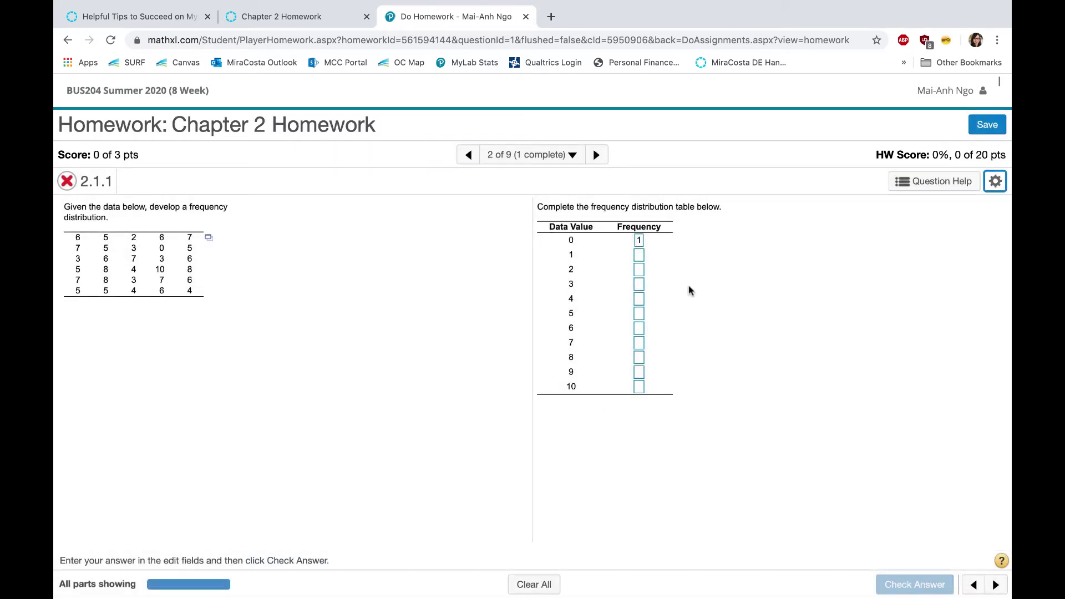
- Enter 10 as the frequency for data value 1 with the on-screen keyboard and close the keyboard
click(639, 257)
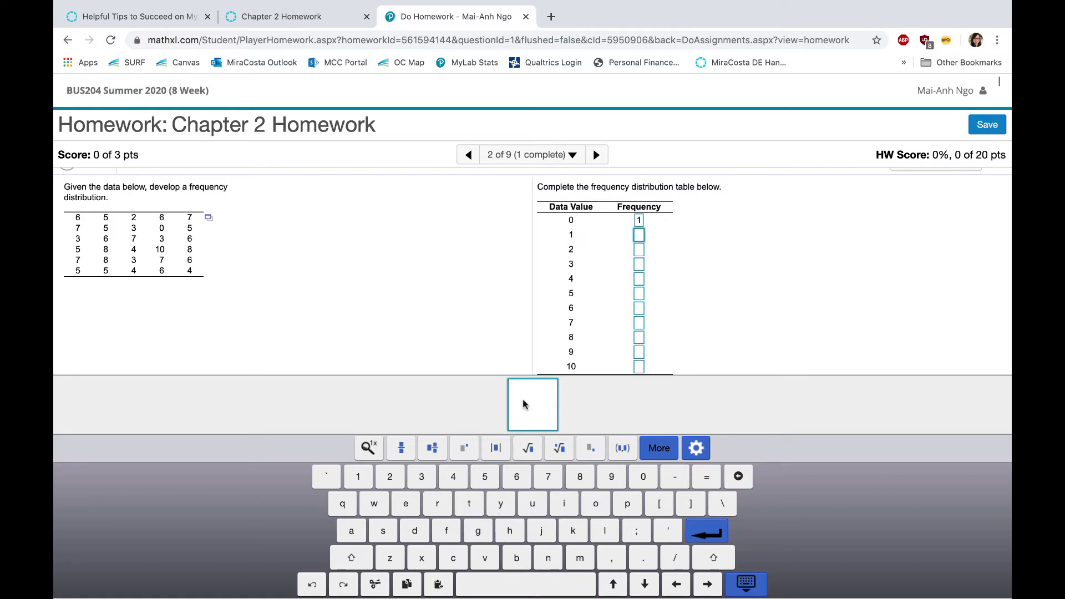
text(10)
click(705, 531)
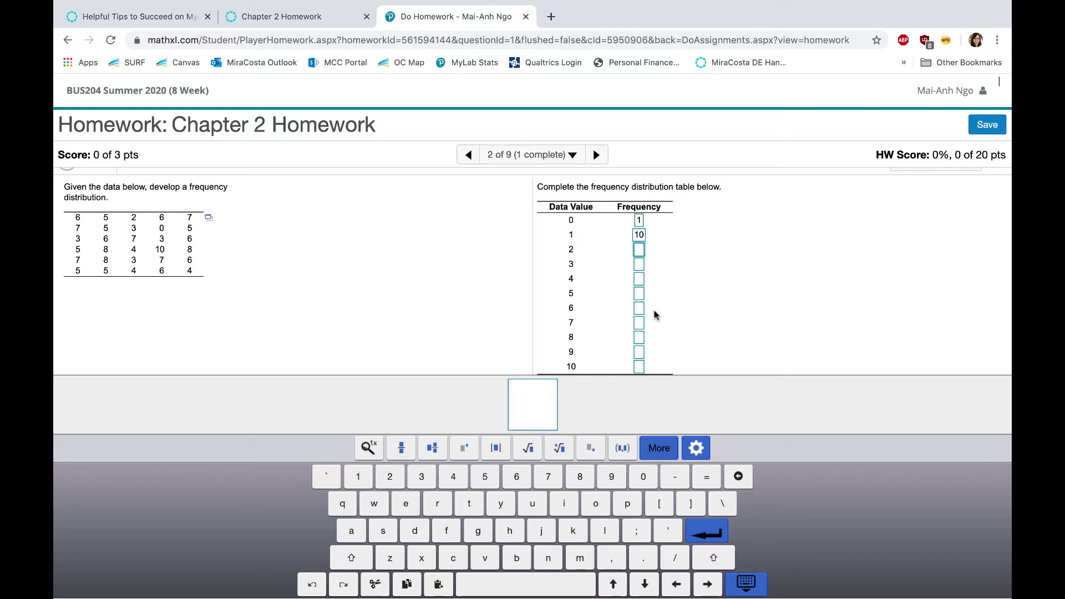
click(728, 317)
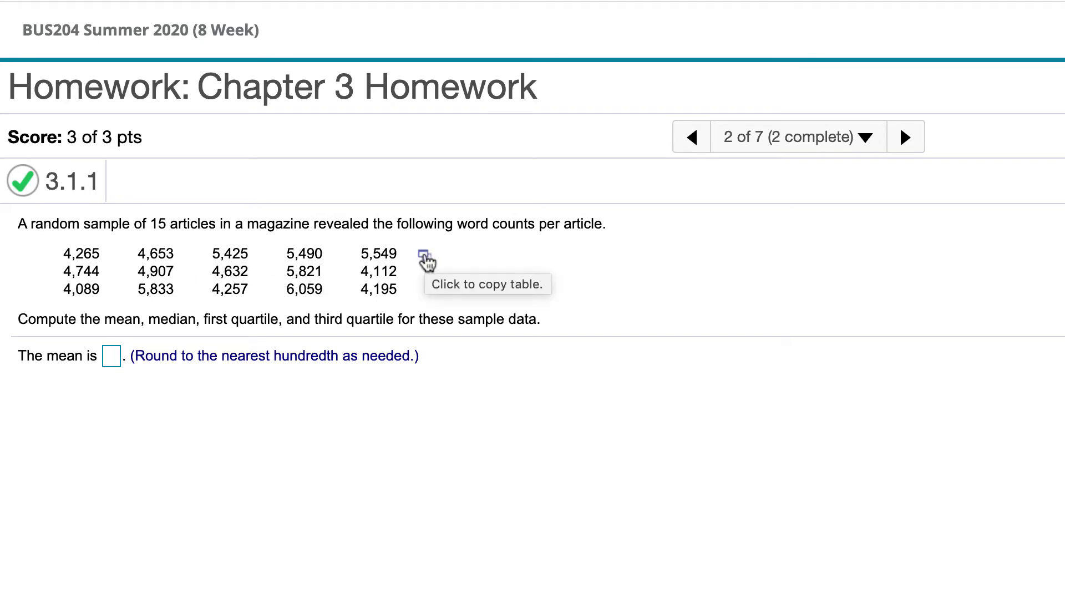
- Export the word-count table of question 3.1.1 in Chapter 3 Homework to Excel and open the downloaded workbook
click(424, 257)
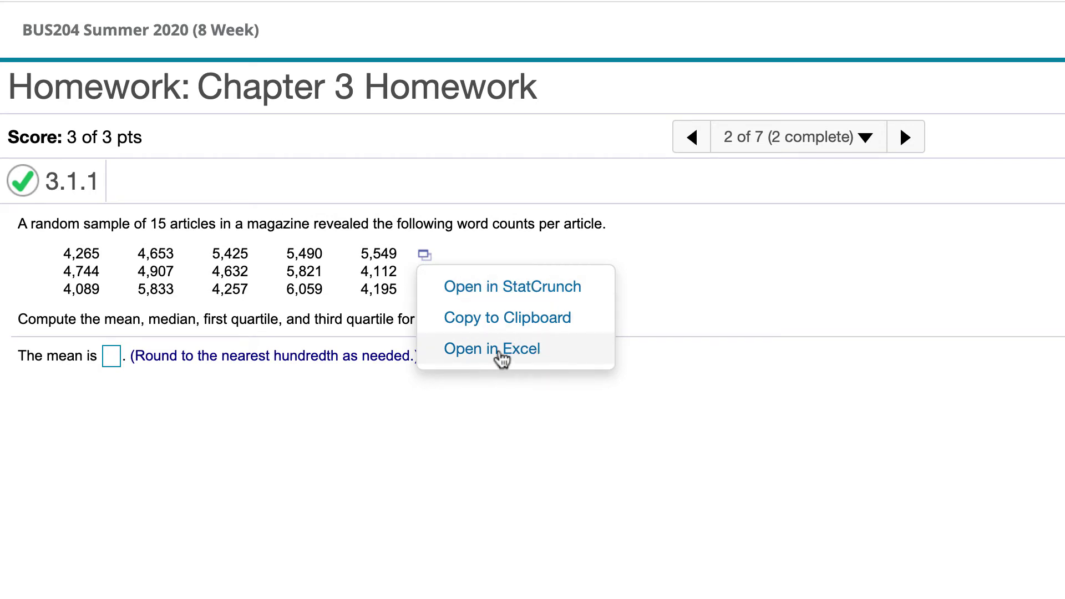
click(502, 358)
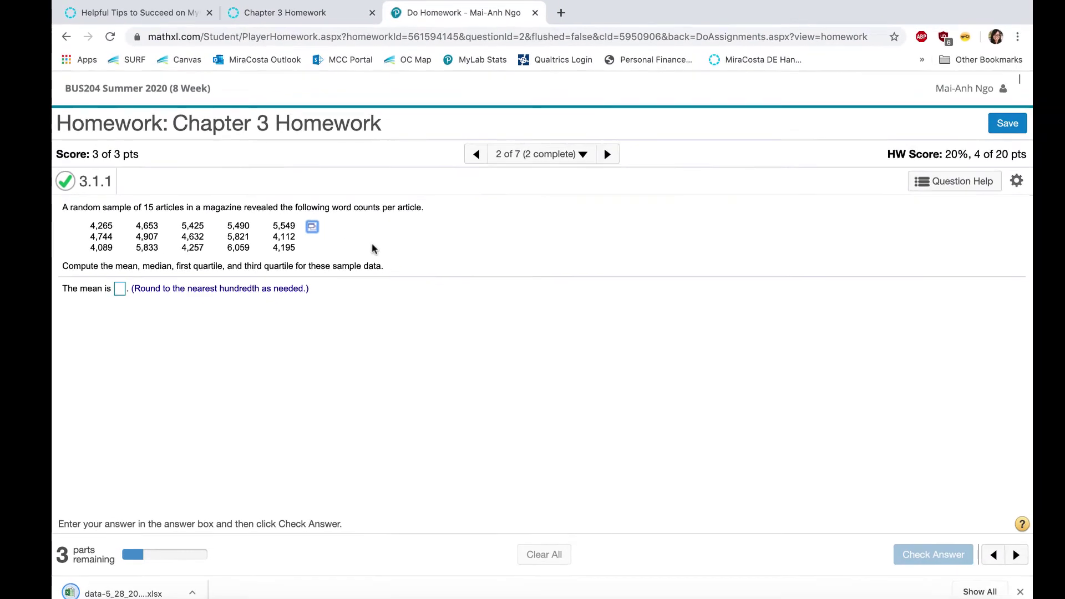
click(118, 592)
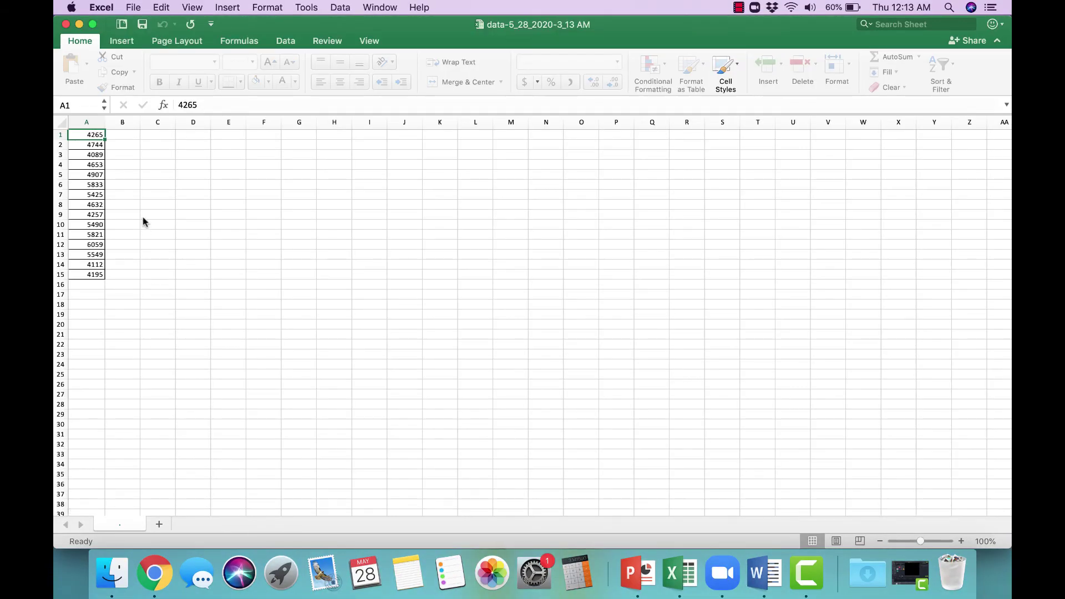
- Switch back to Chrome, paste 4935.4 as the mean of the word counts and submit the answer
click(155, 574)
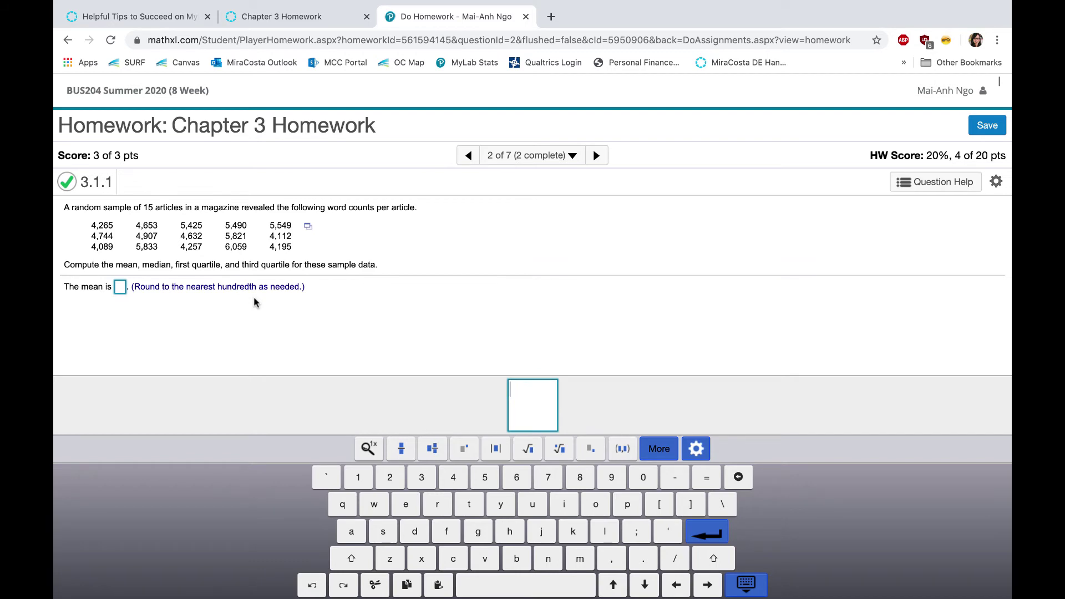
key(super+v)
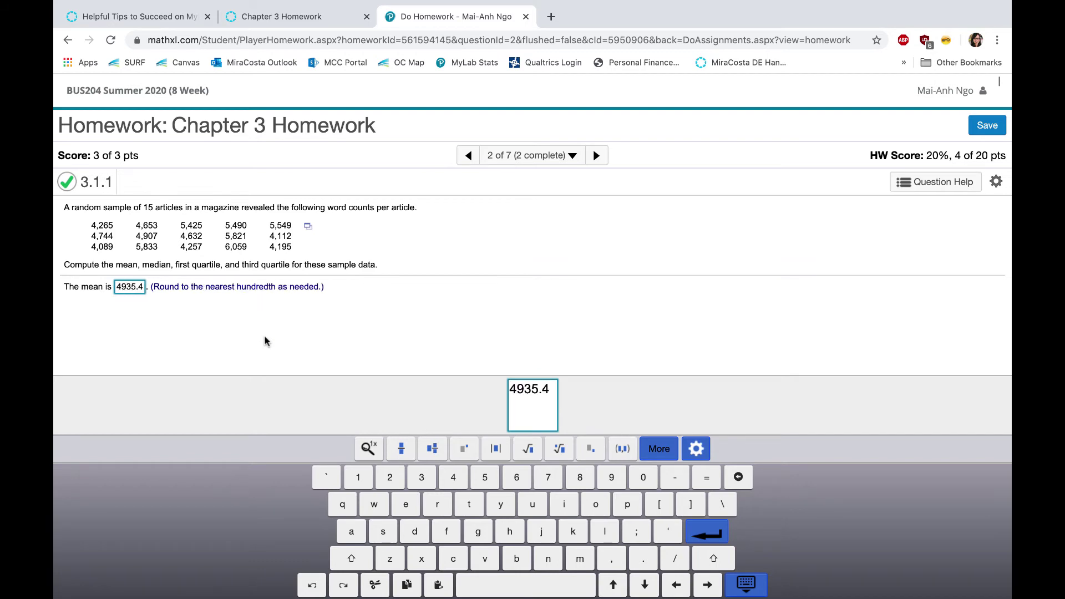
click(697, 532)
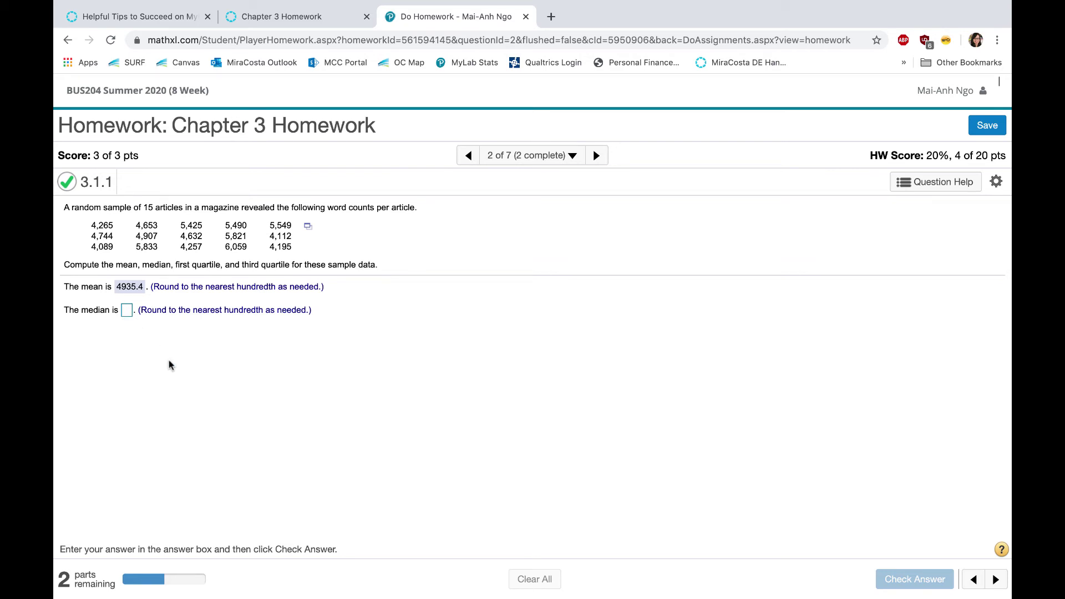
- Submit 10 as the first attempt at the median and dismiss the feedback
click(127, 312)
text(10)
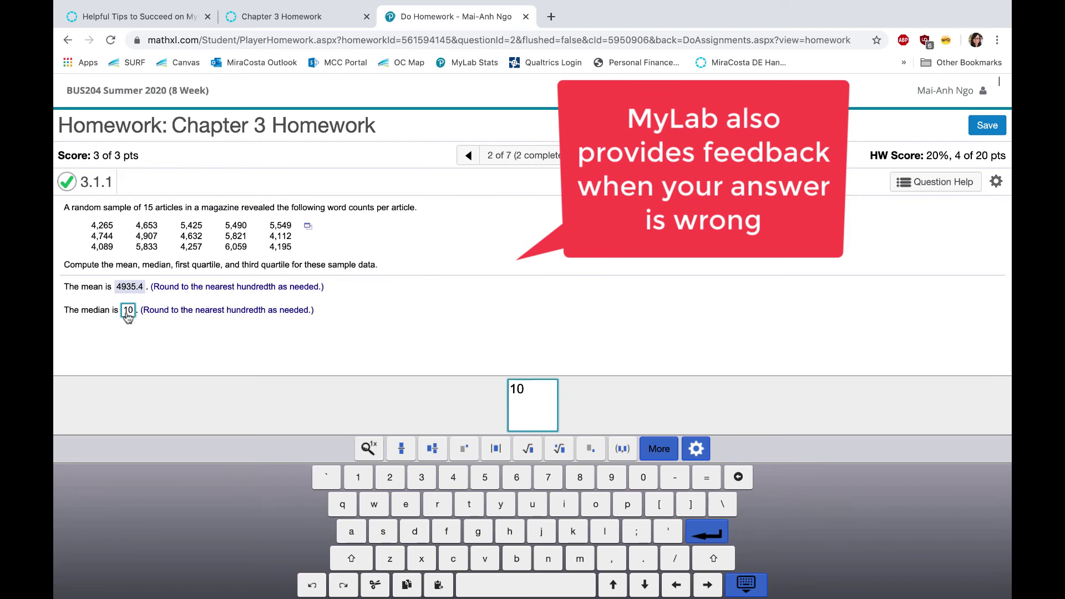
key(Return)
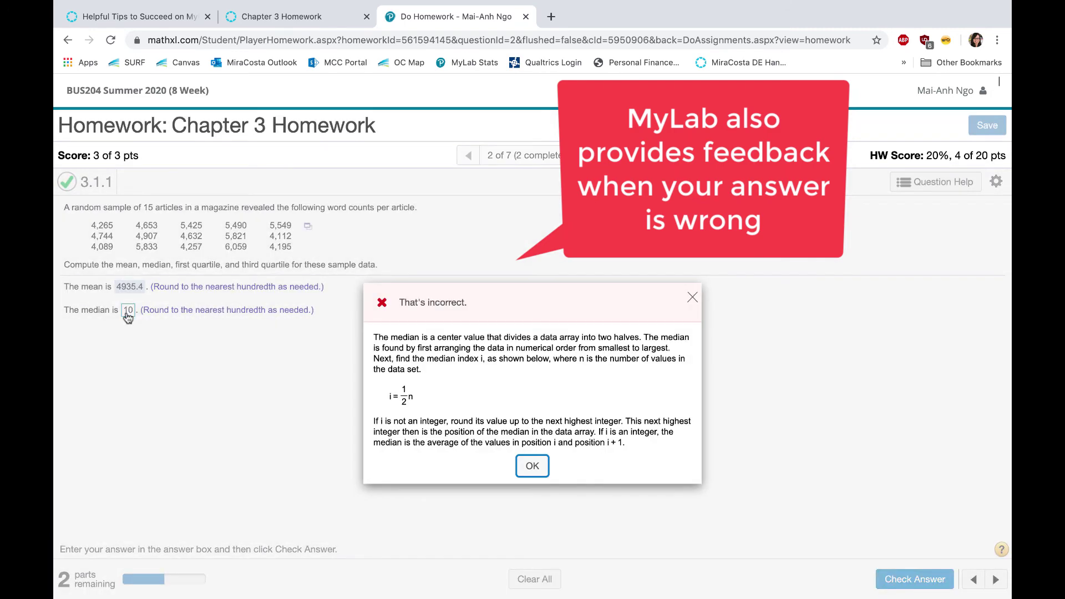
click(531, 465)
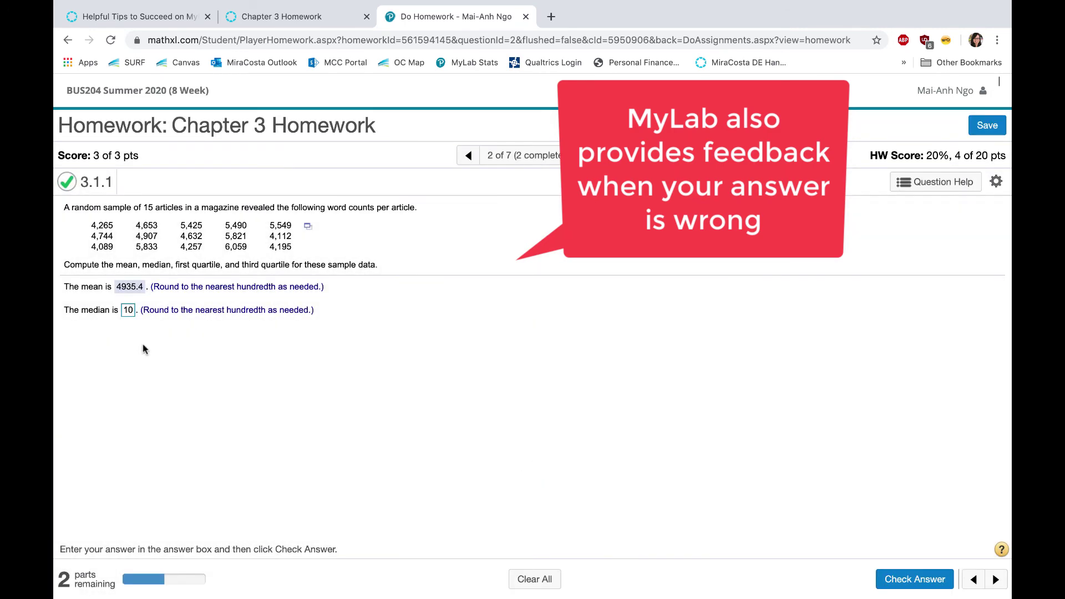
- Change the median answer to 101, submit it as the second attempt and dismiss the feedback
click(127, 311)
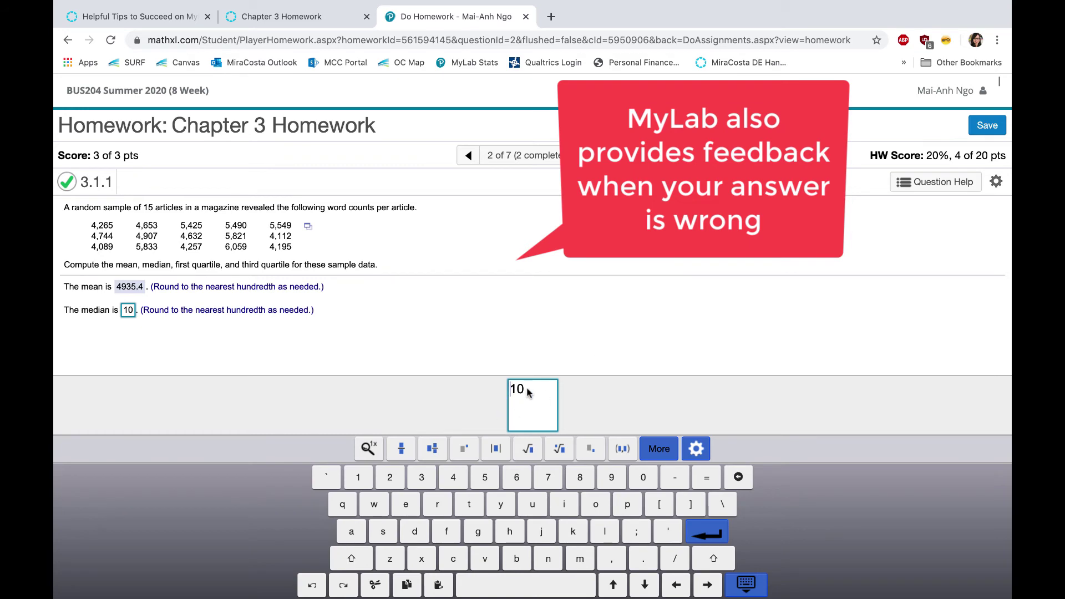
text(1)
key(Return)
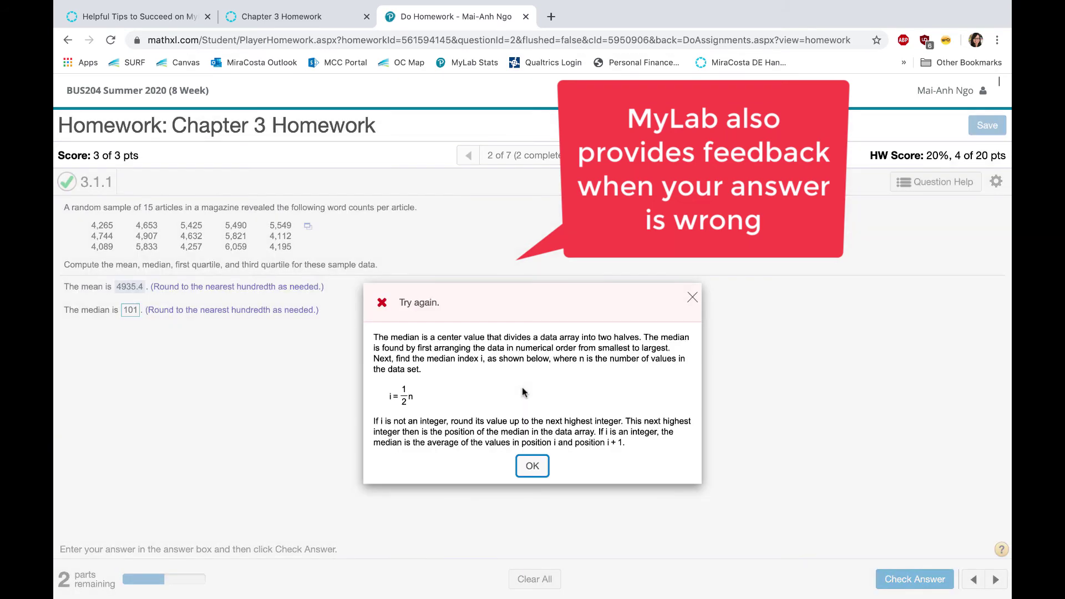
key(Return)
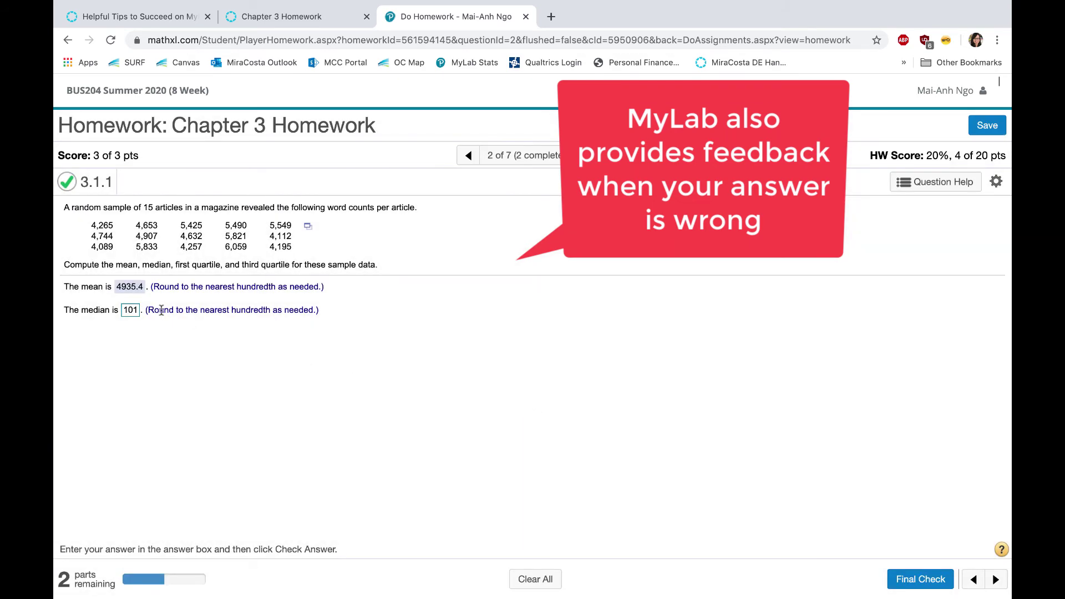
- Replace the median answer with 50, submit it as the final attempt and dismiss the feedback
click(134, 312)
drag(549, 389, 507, 389)
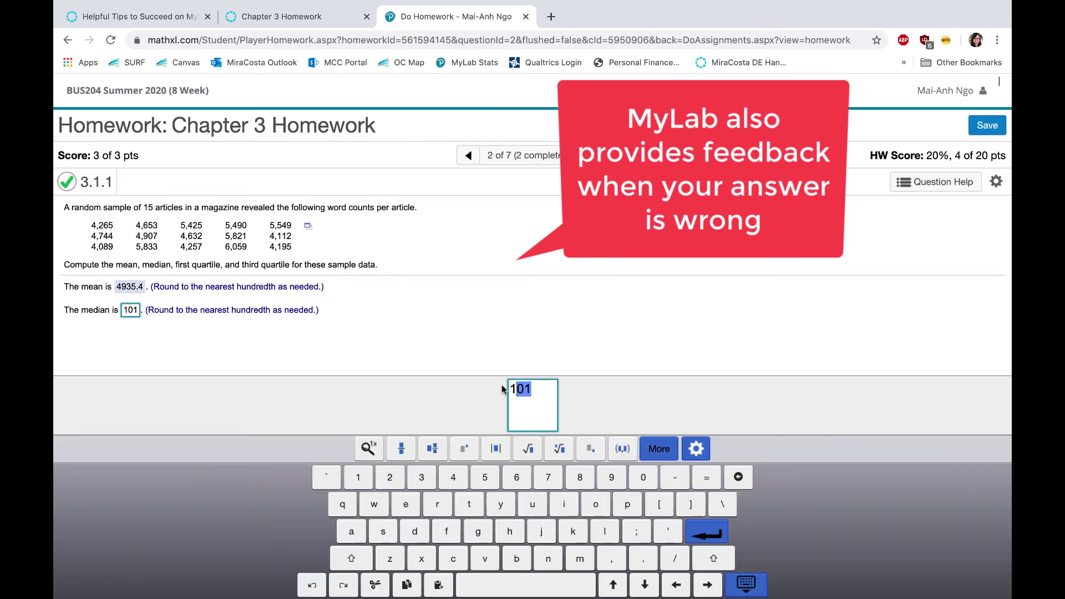
text(50)
key(Return)
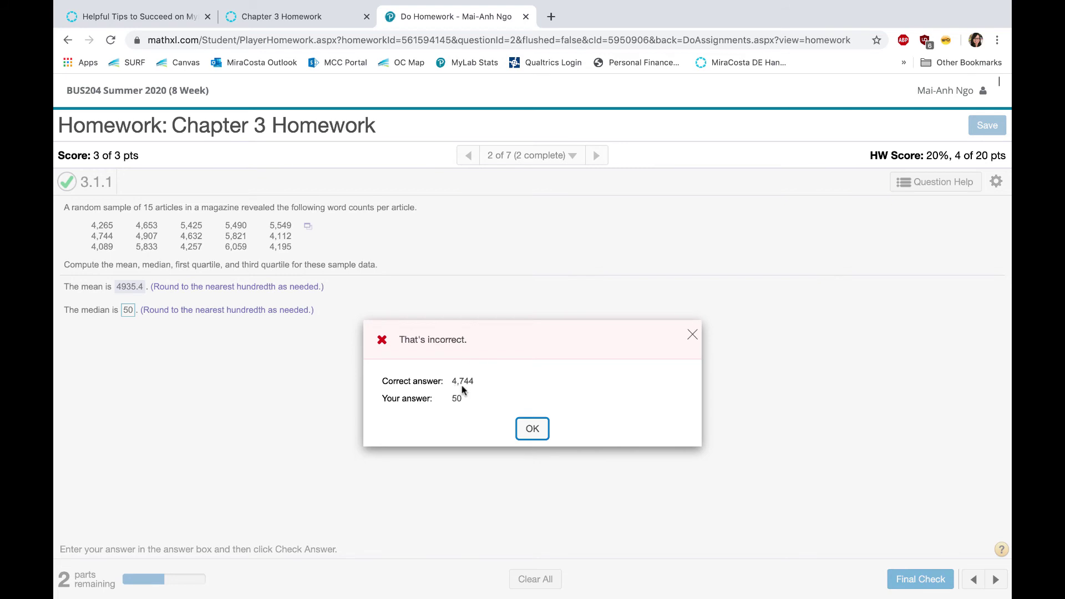
click(533, 429)
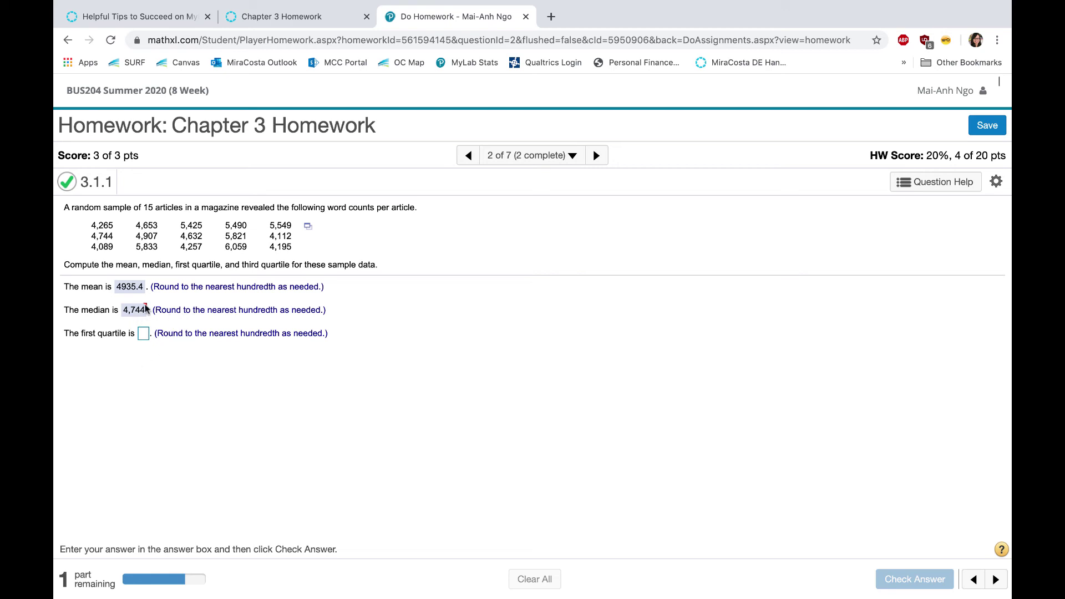
- Look over the Question Help options available for question 3.1.1 and close the list
mouse_move(139, 313)
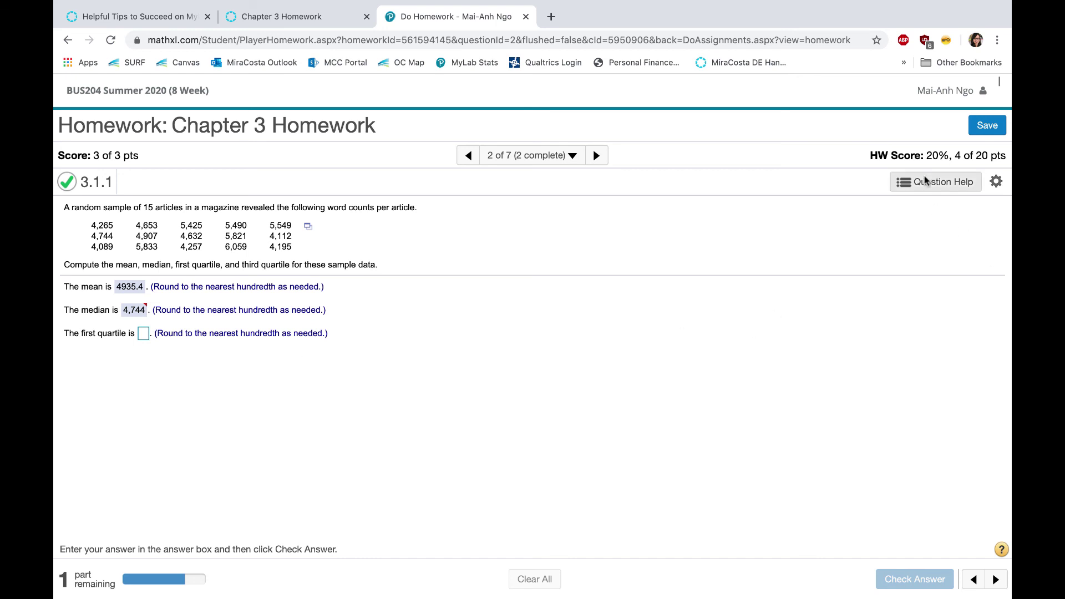
click(934, 187)
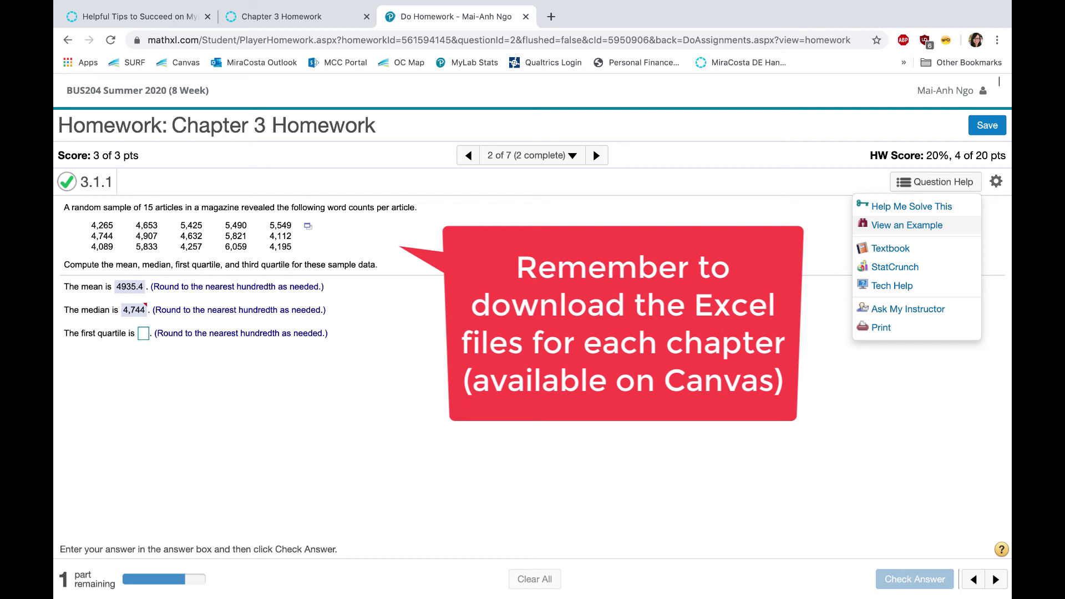
click(640, 391)
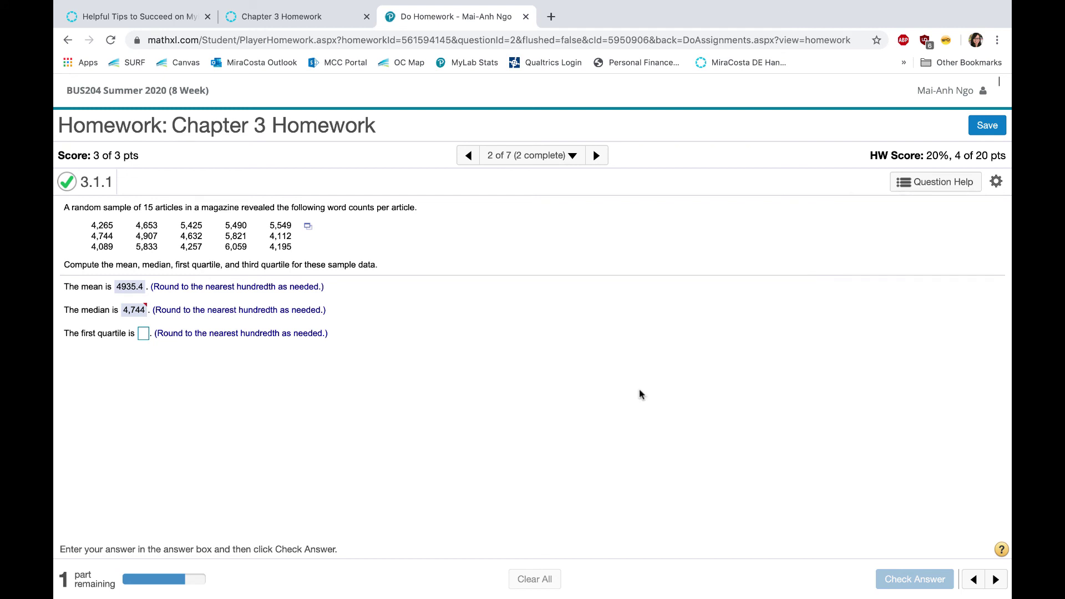